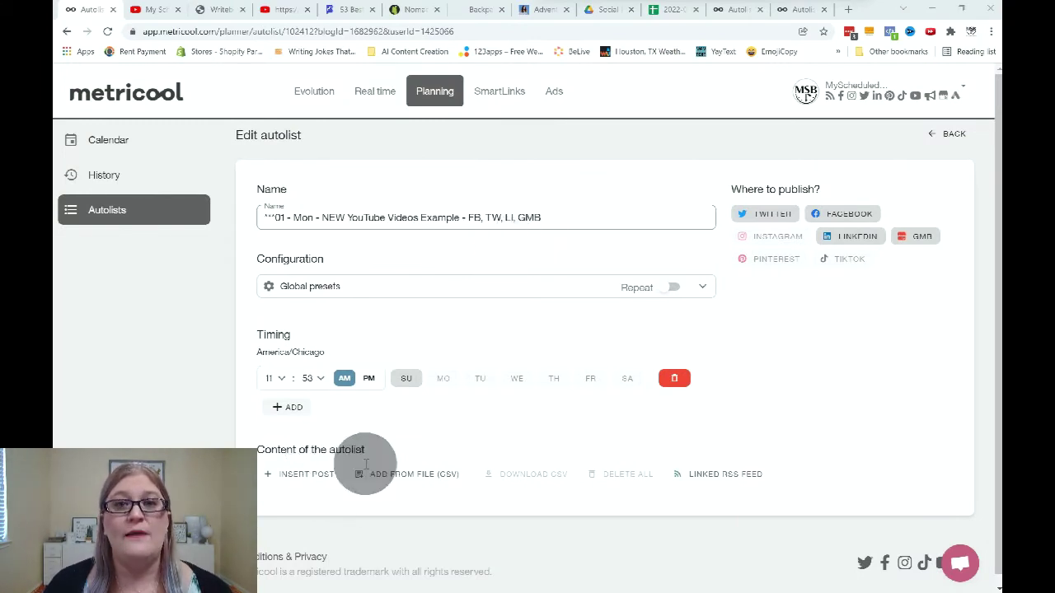
- Scroll down to the Content section of the new Sunday 11:53 AM autolist
scroll(470, 507, "down", 1)
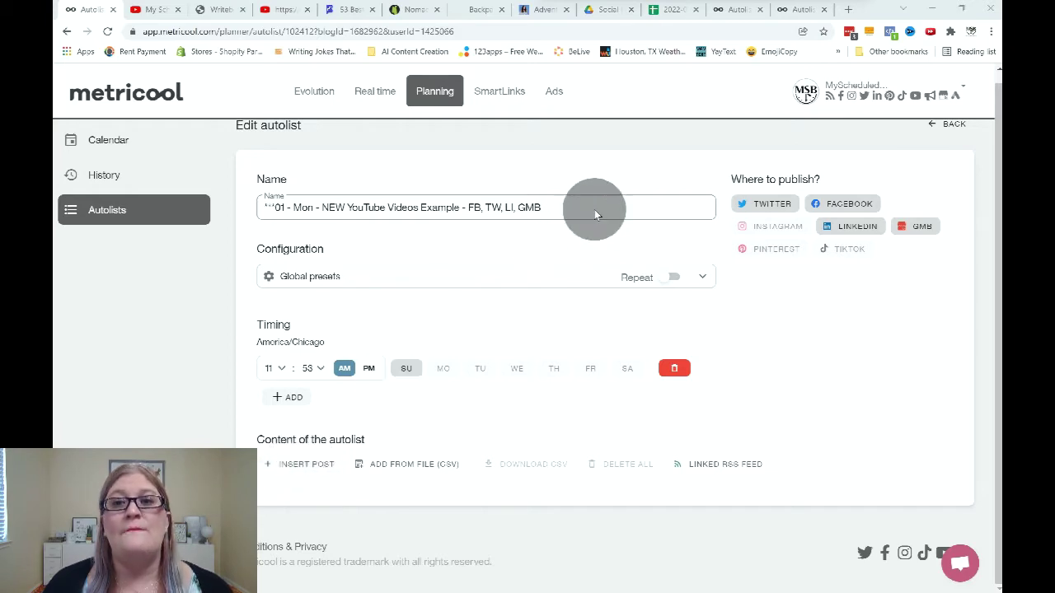
- Browse the post cards of the Tues, Thur, Sat Instagram autolist as an example
left_click(736, 10)
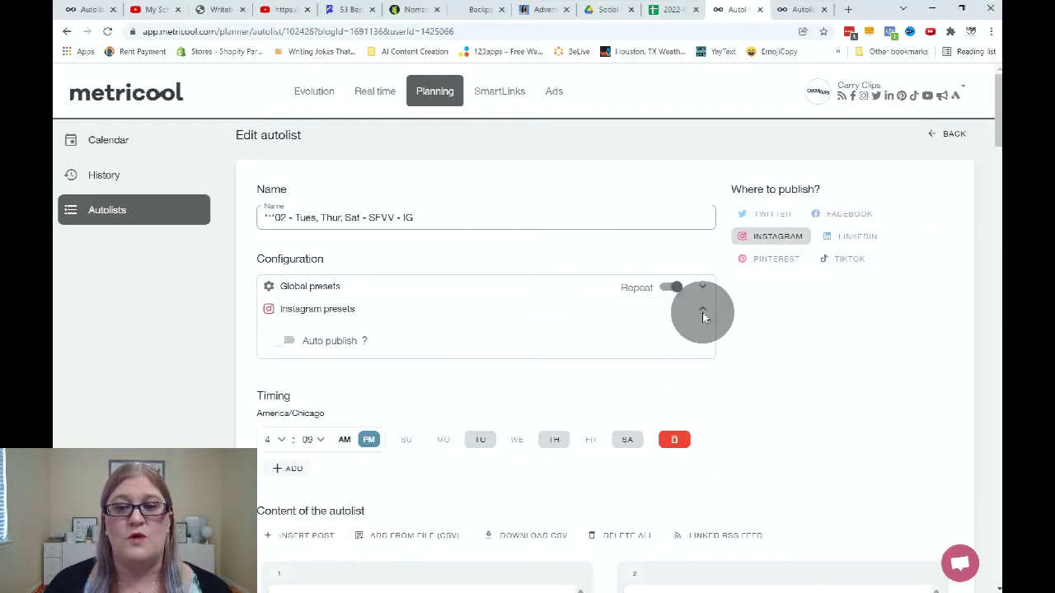
scroll(702, 370, "down", 3)
scroll(598, 366, "down", 12)
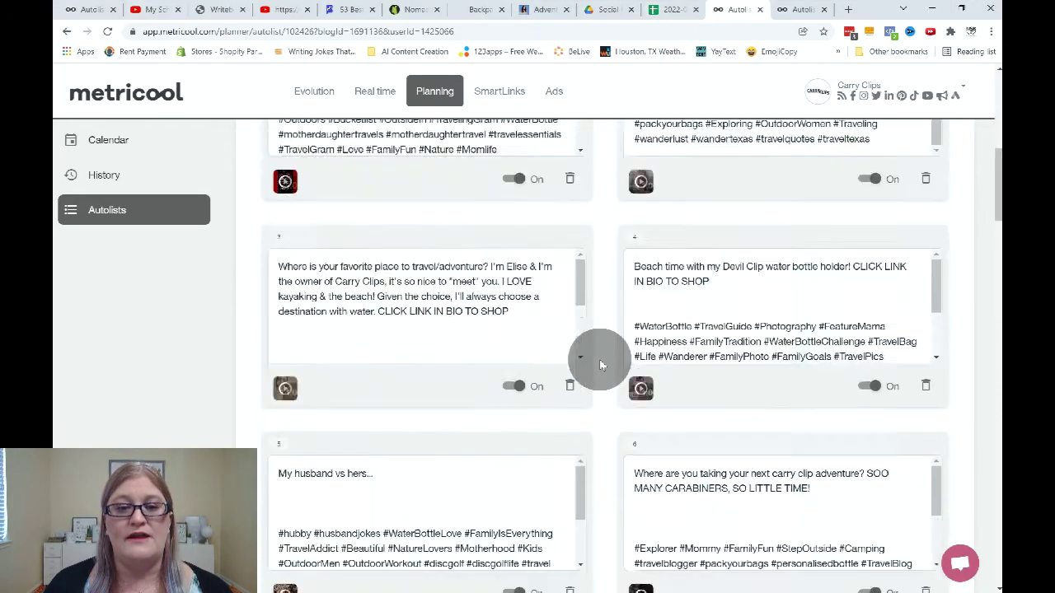
scroll(600, 366, "up", 20)
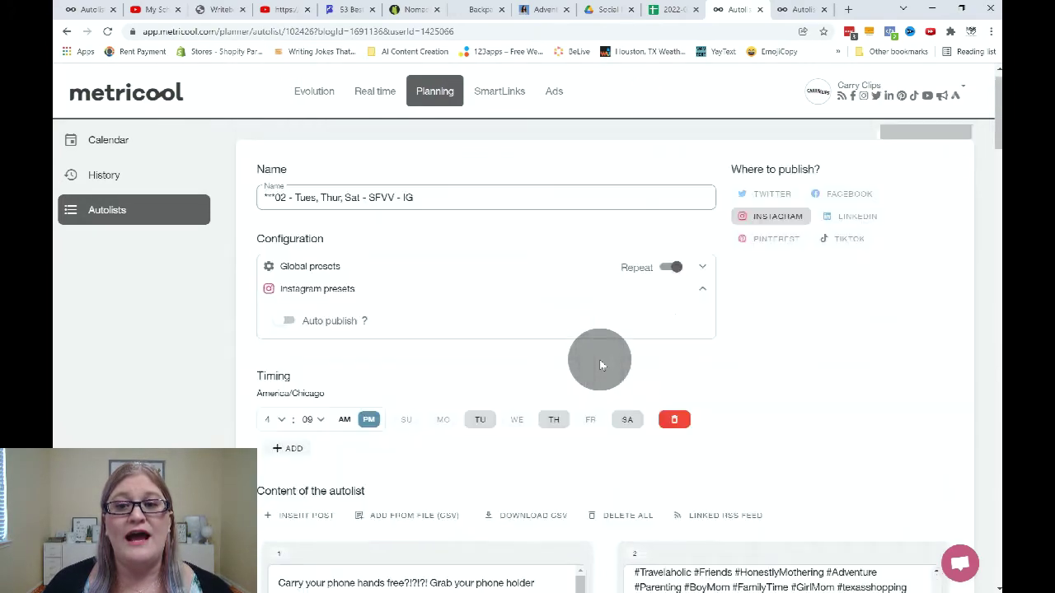
scroll(346, 384, "down", 2)
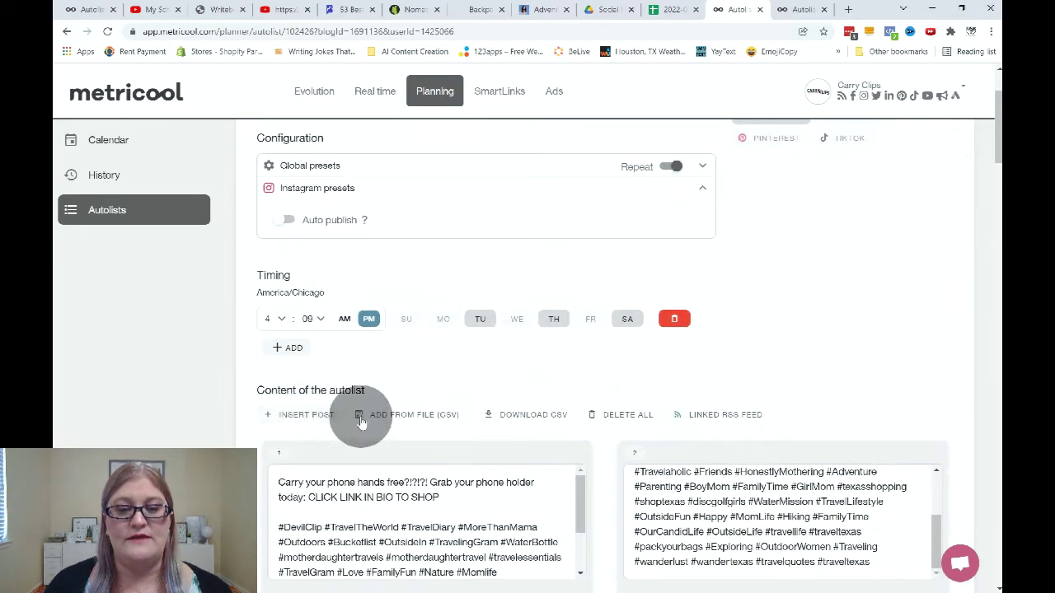
scroll(603, 432, "down", 20)
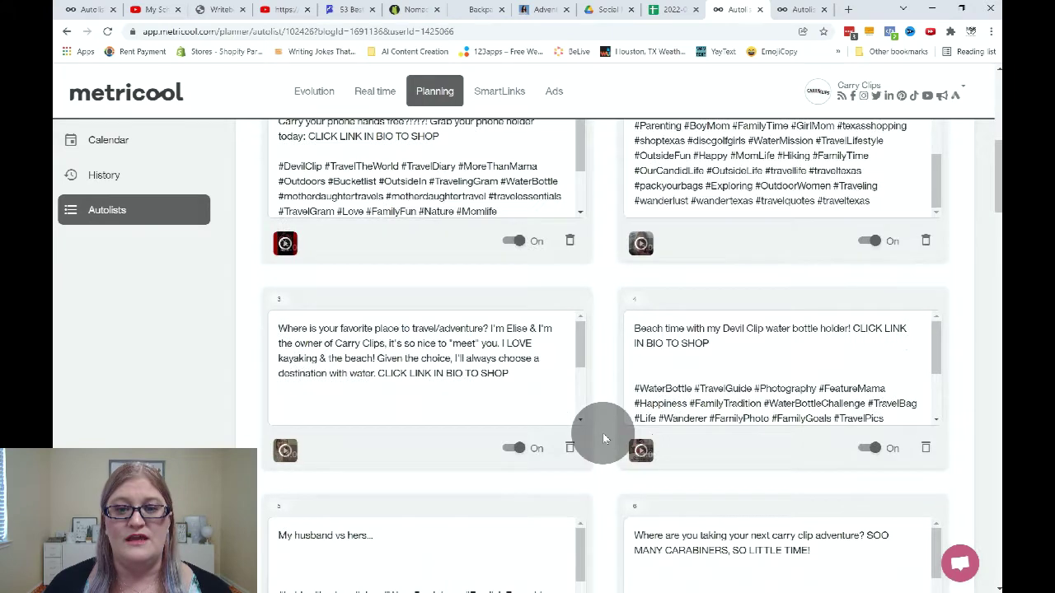
scroll(602, 433, "down", 3)
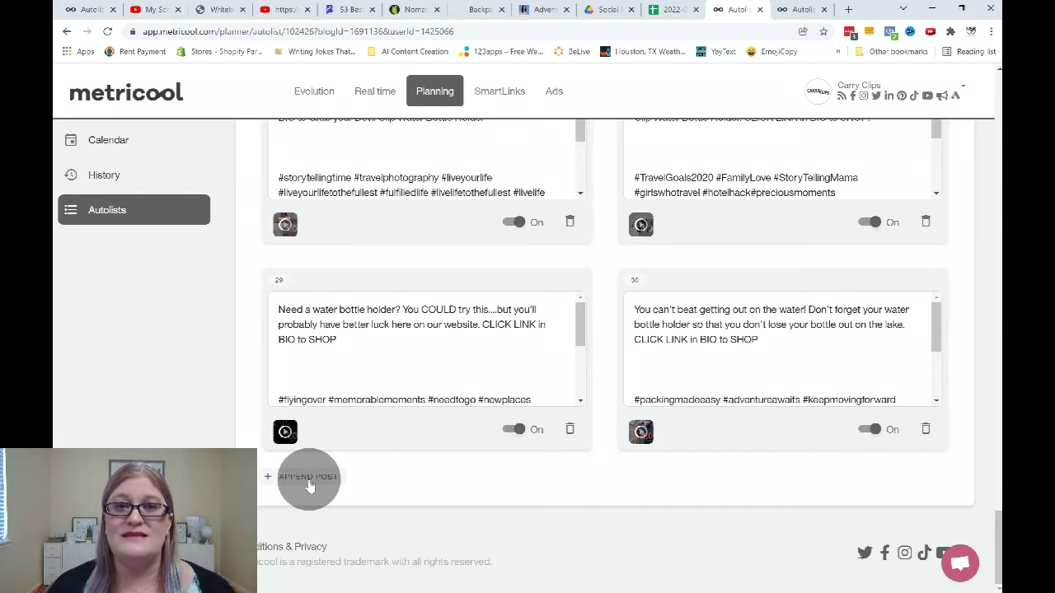
scroll(309, 486, "up", 20)
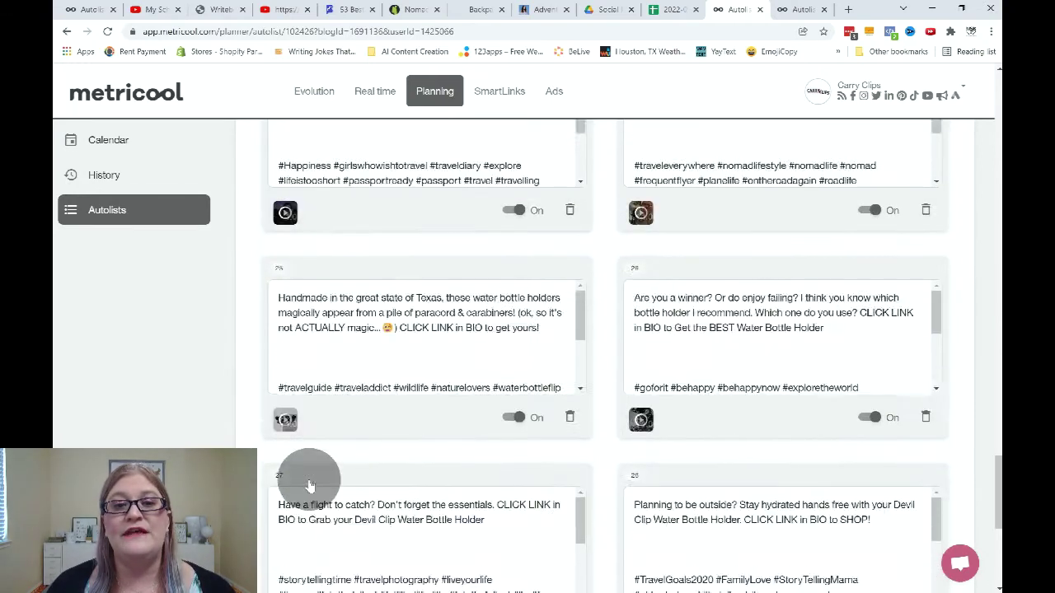
left_click(367, 439)
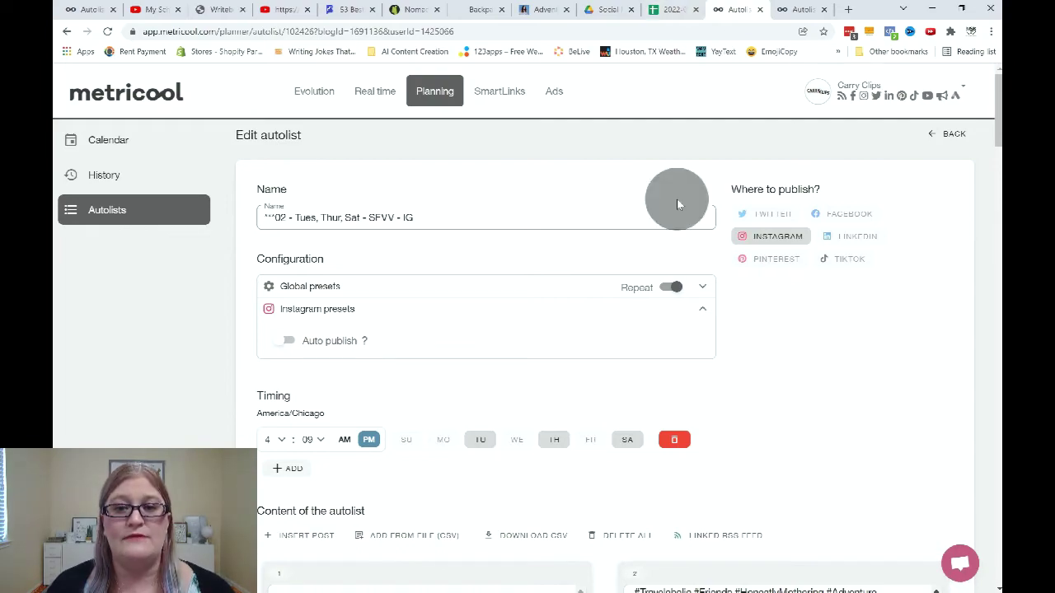
- Move the 'You can't beat getting out on the water!' post from position 30 up to slot 28
scroll(601, 424, "down", 7)
scroll(601, 424, "down", 20)
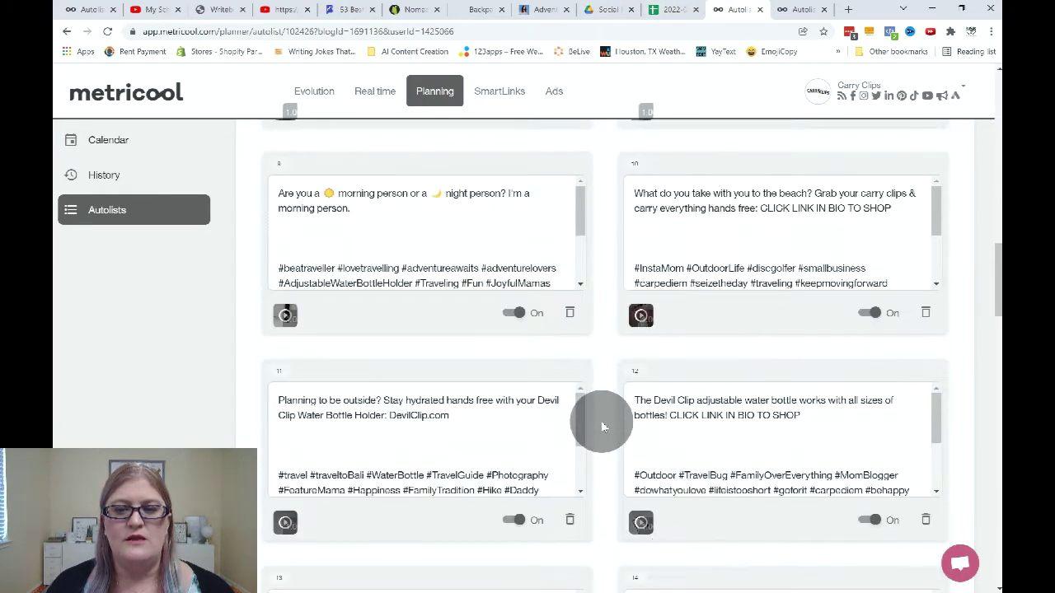
scroll(601, 420, "down", 5)
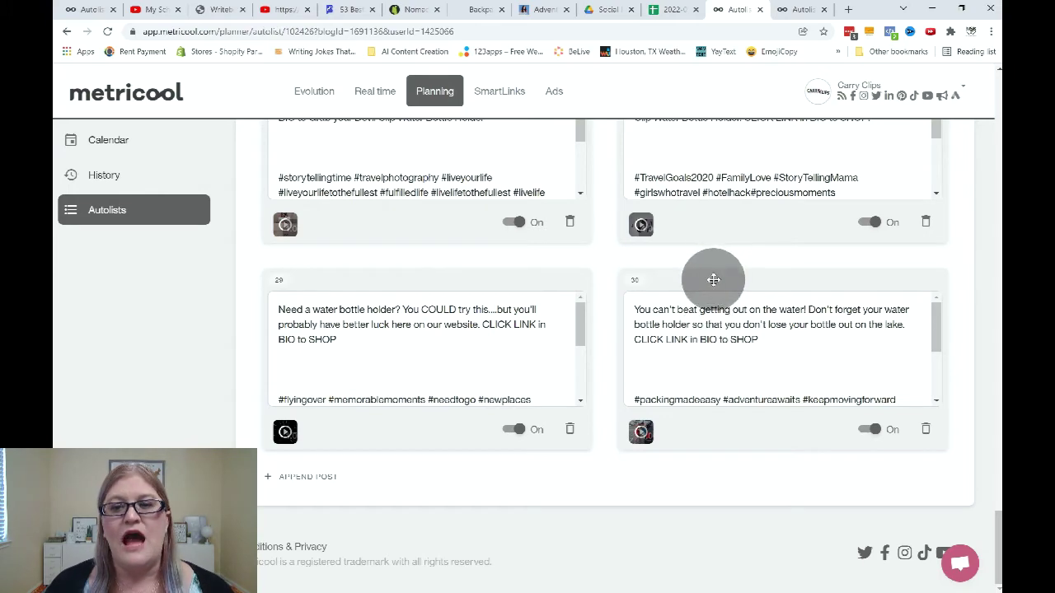
left_click_drag(713, 280, 600, 138)
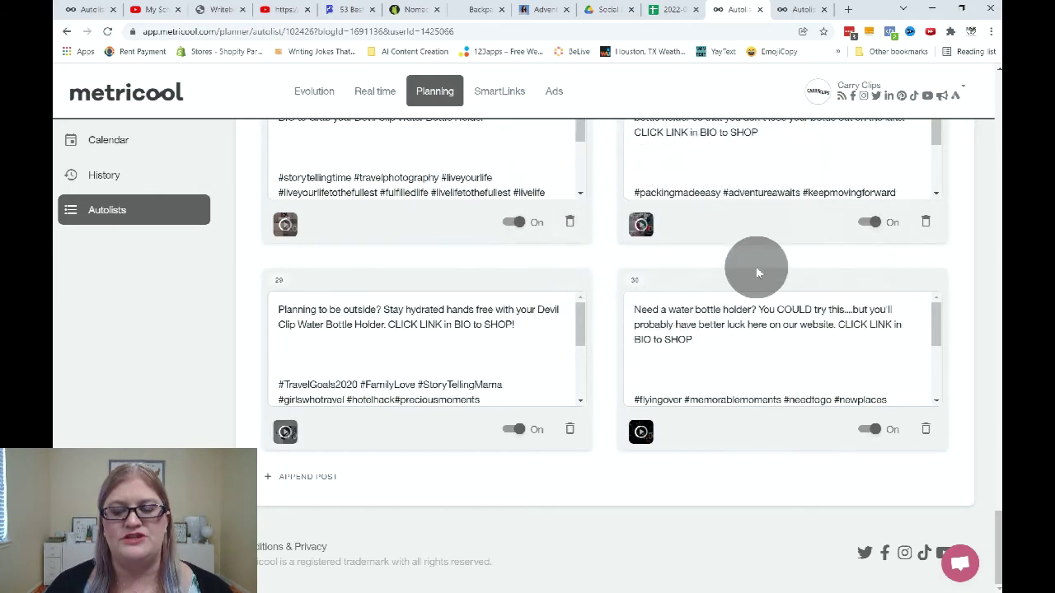
scroll(756, 267, "up", 5)
scroll(756, 266, "up", 17)
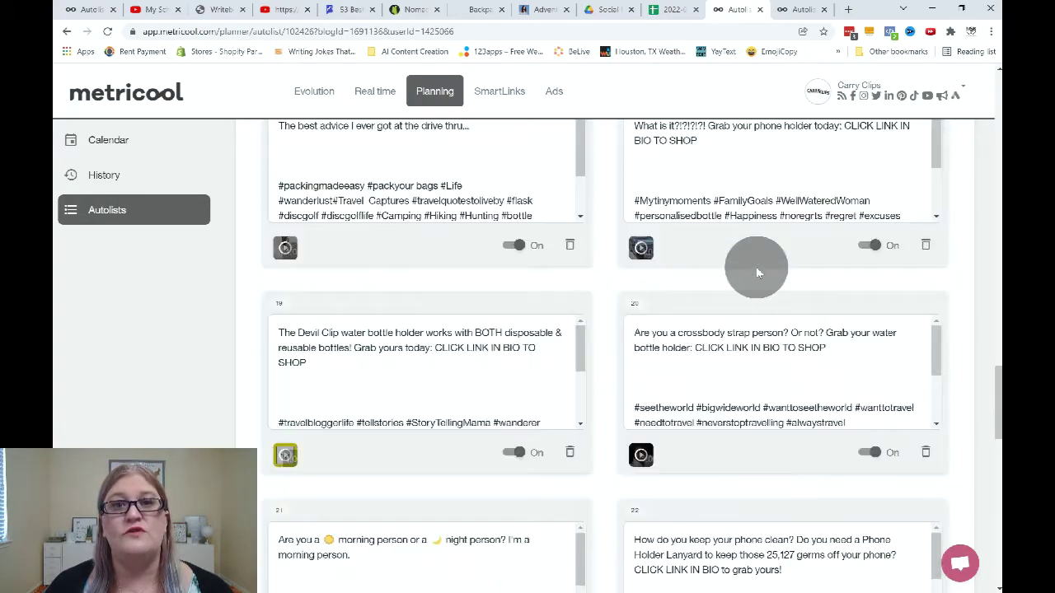
scroll(756, 266, "up", 2)
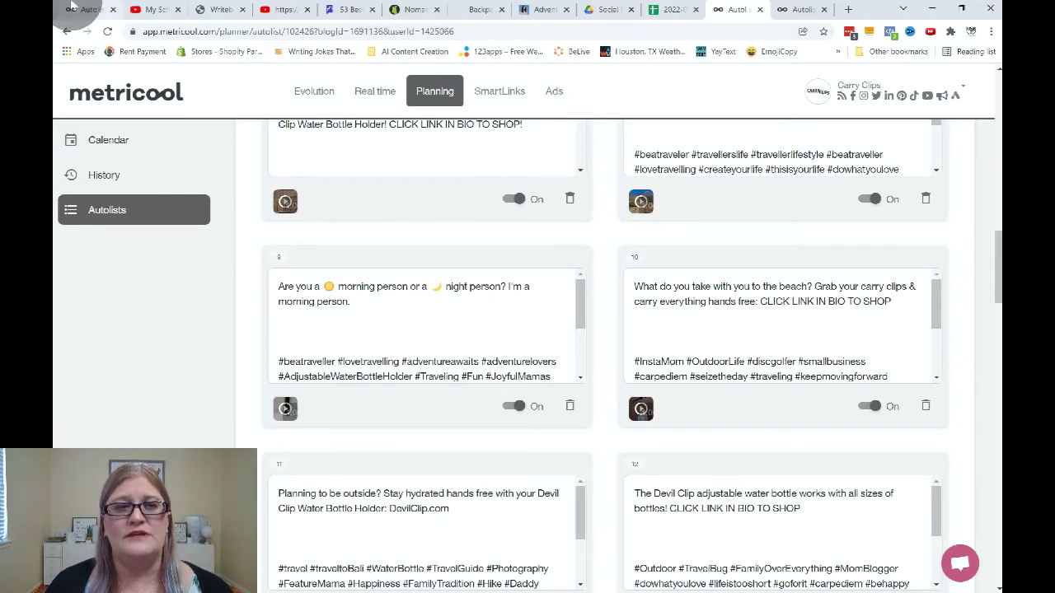
- Insert a new post in the empty autolist and caption it 'This is my amazing copy!'
left_click(72, 6)
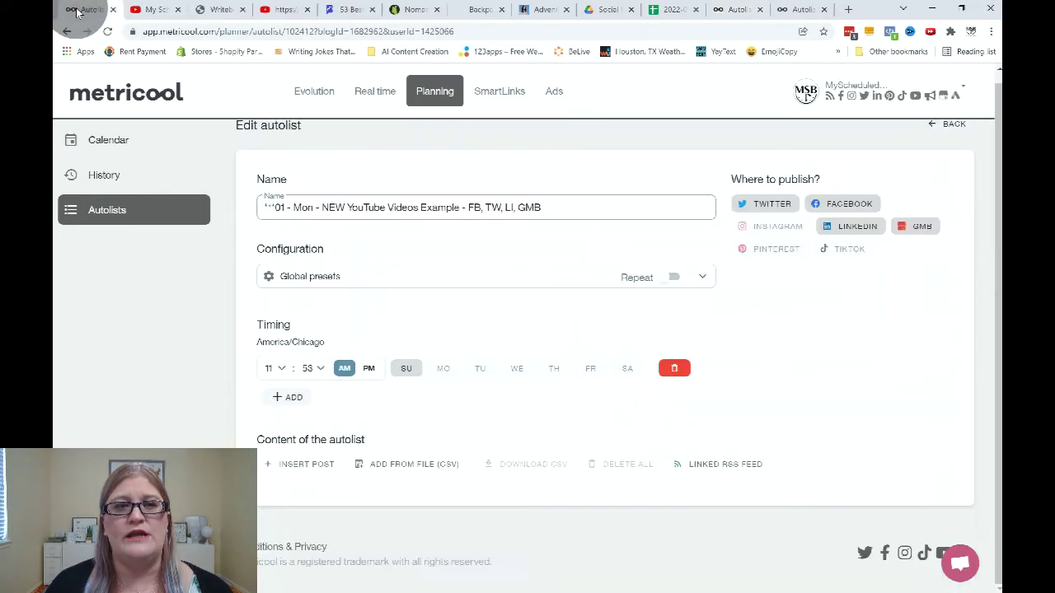
left_click(299, 466)
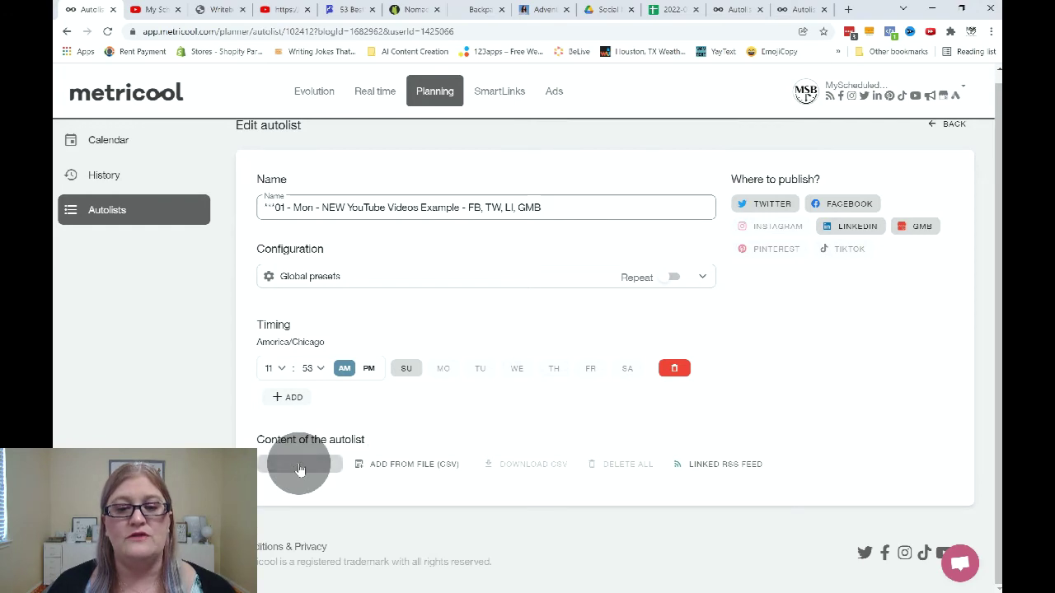
scroll(515, 407, "down", 2)
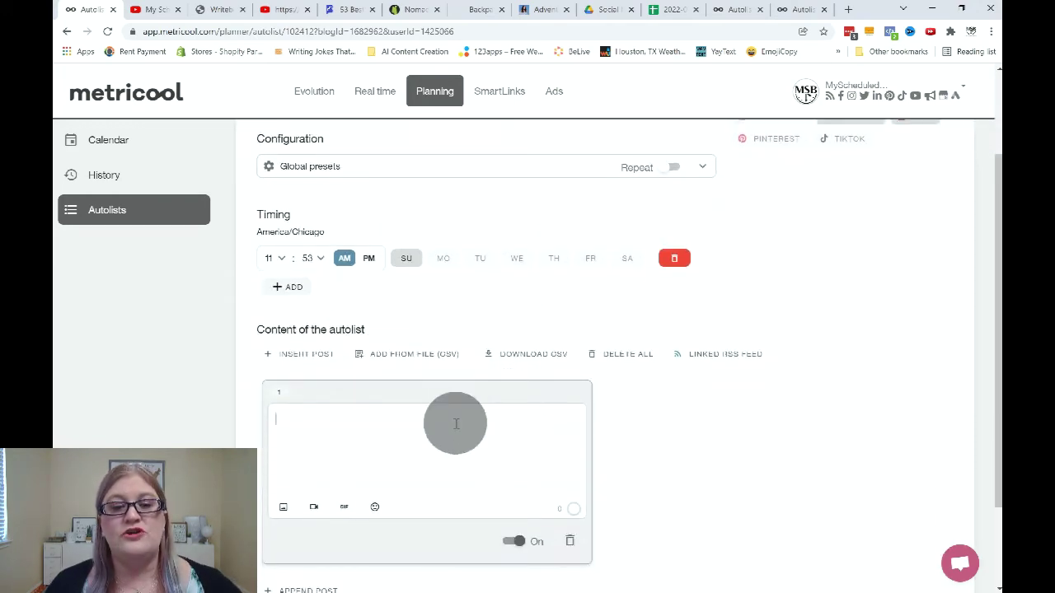
type("This i")
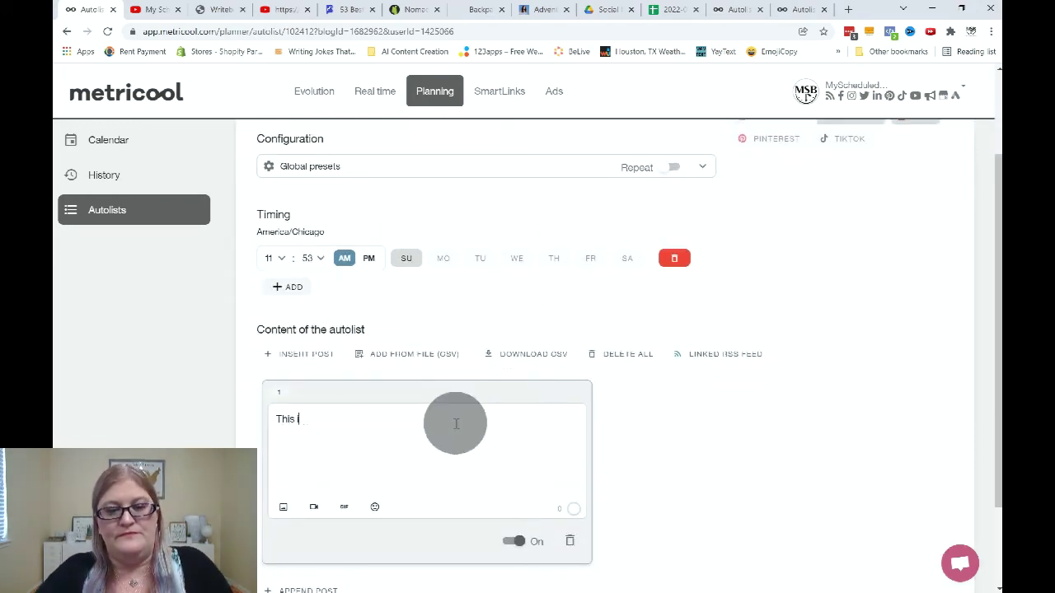
type("s my amazing")
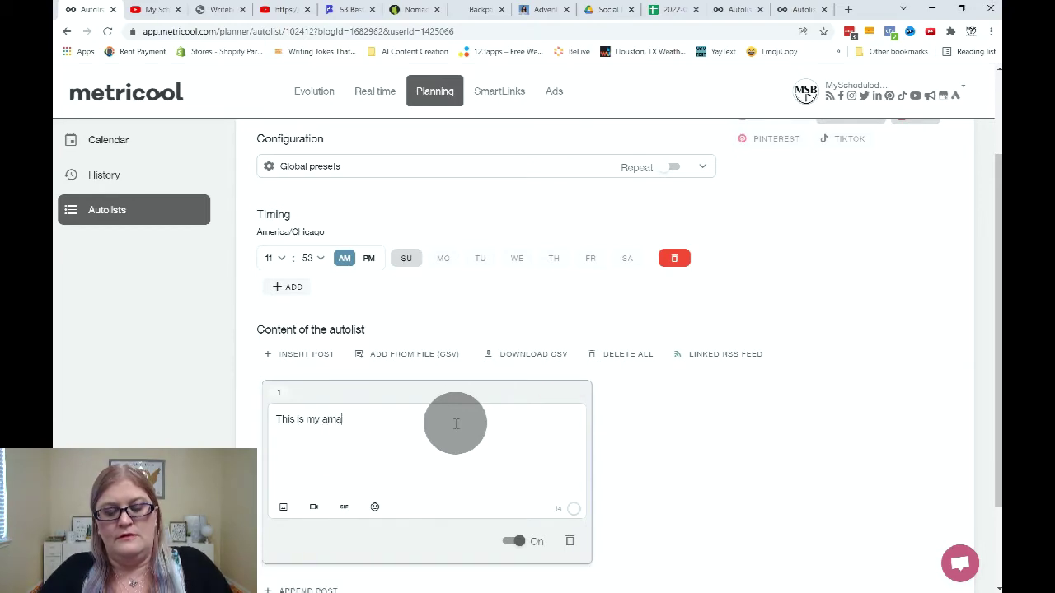
type(" copy!")
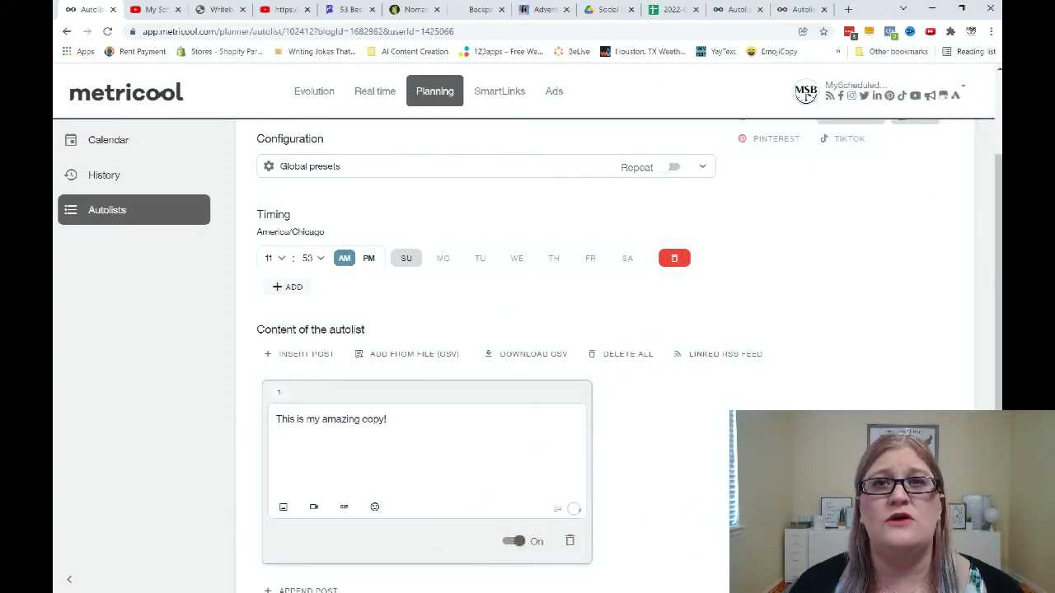
left_click(476, 434)
key("Return")
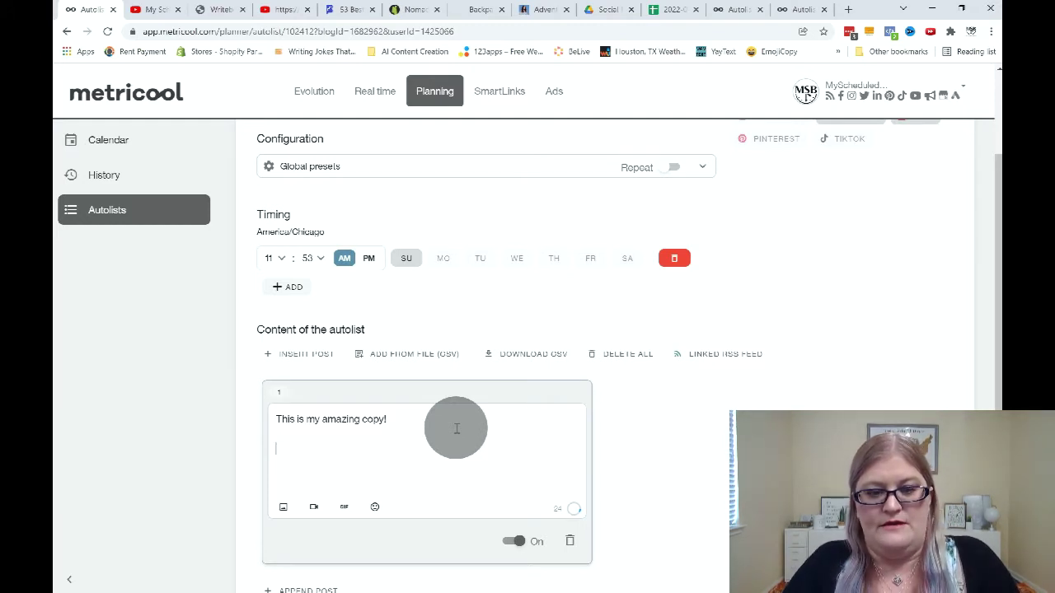
key("Return")
type("CLICK LINK i")
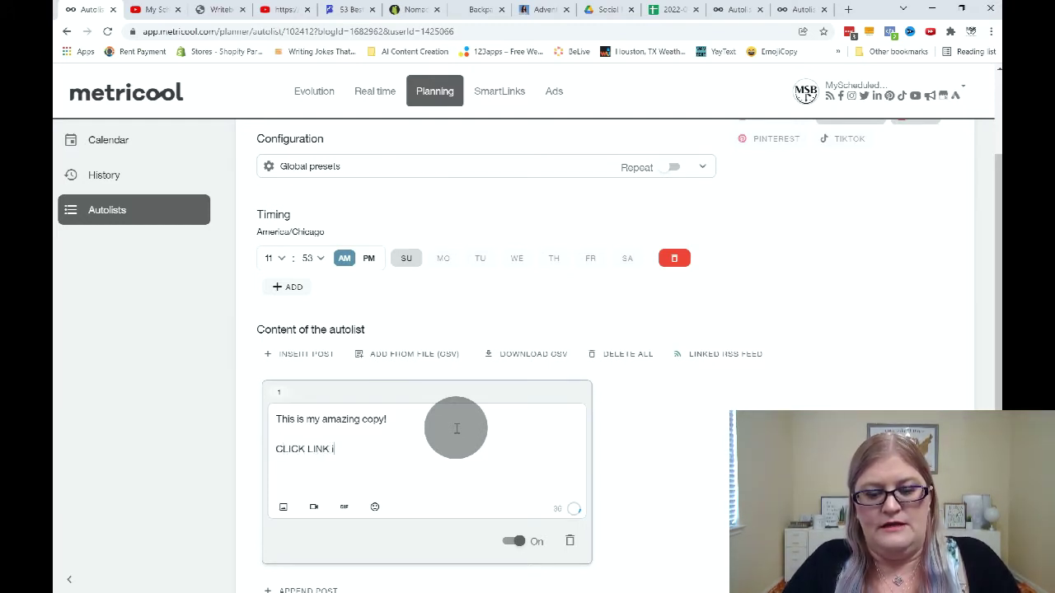
type("n BIO to sho")
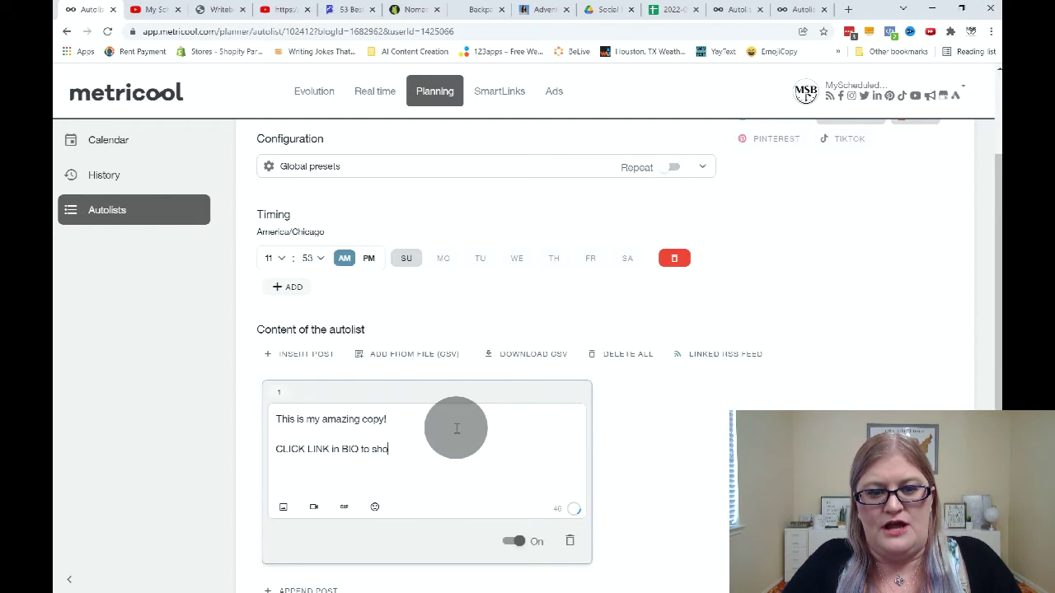
type("p!")
type(": @my")
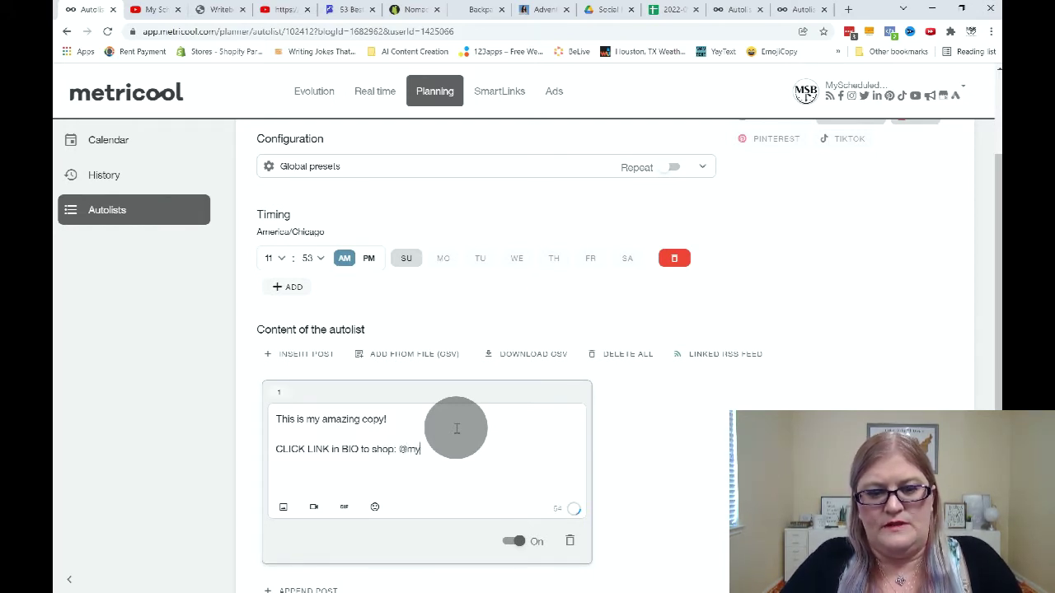
type("scheduled")
key("BackSpace")
key("BackSpace")
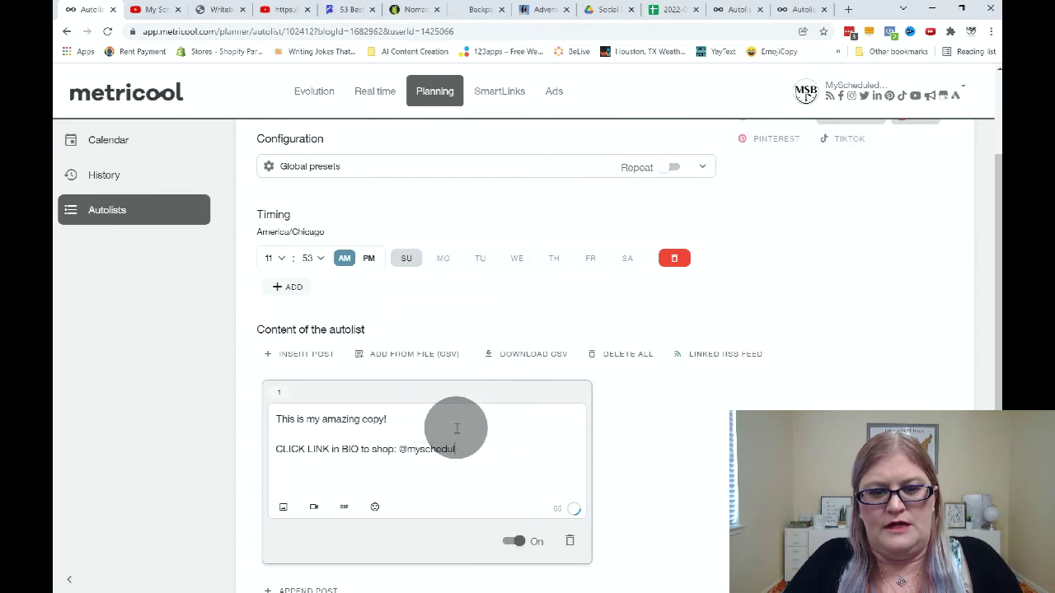
type("ledbi")
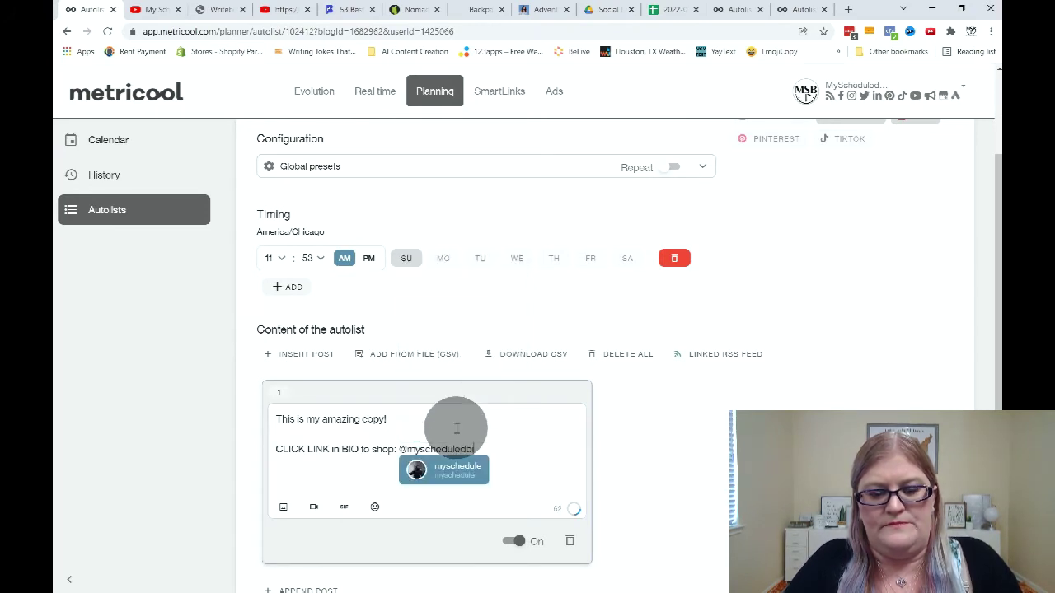
type("z")
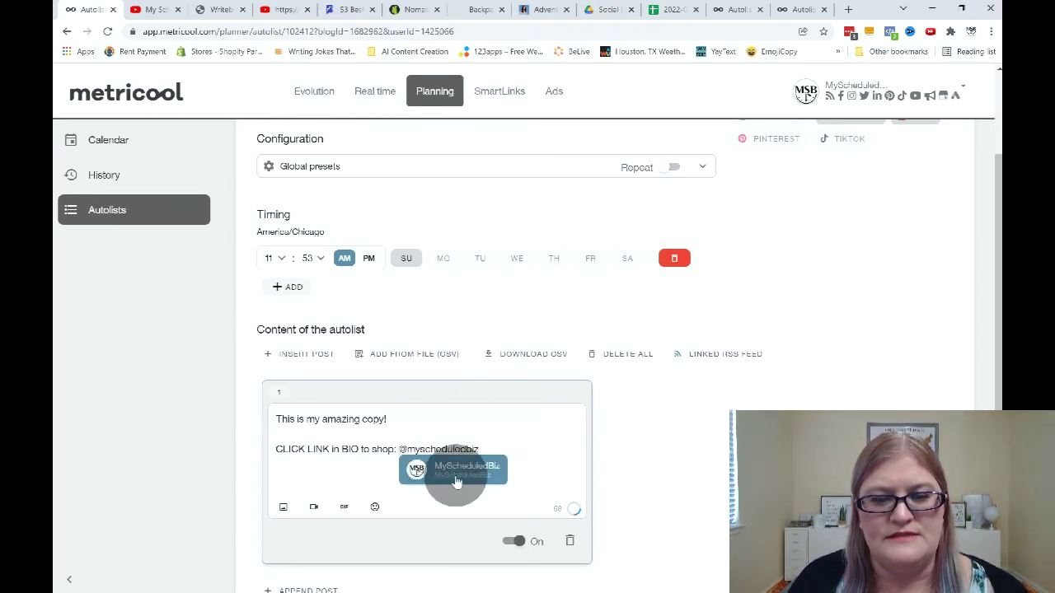
left_click(425, 419)
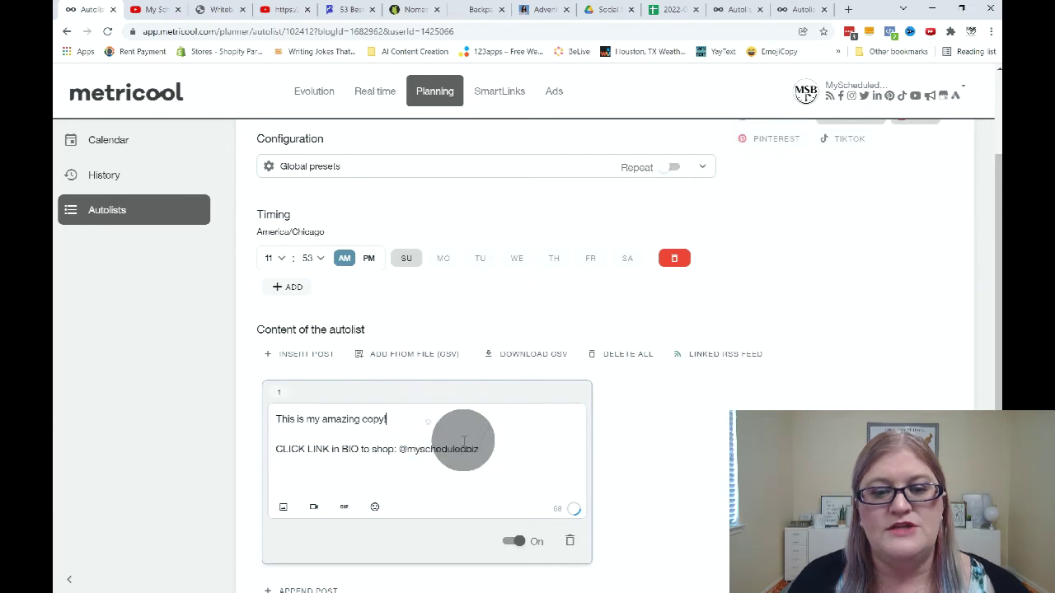
- Add a '#hashtags here' line below the call to action
left_click(511, 455)
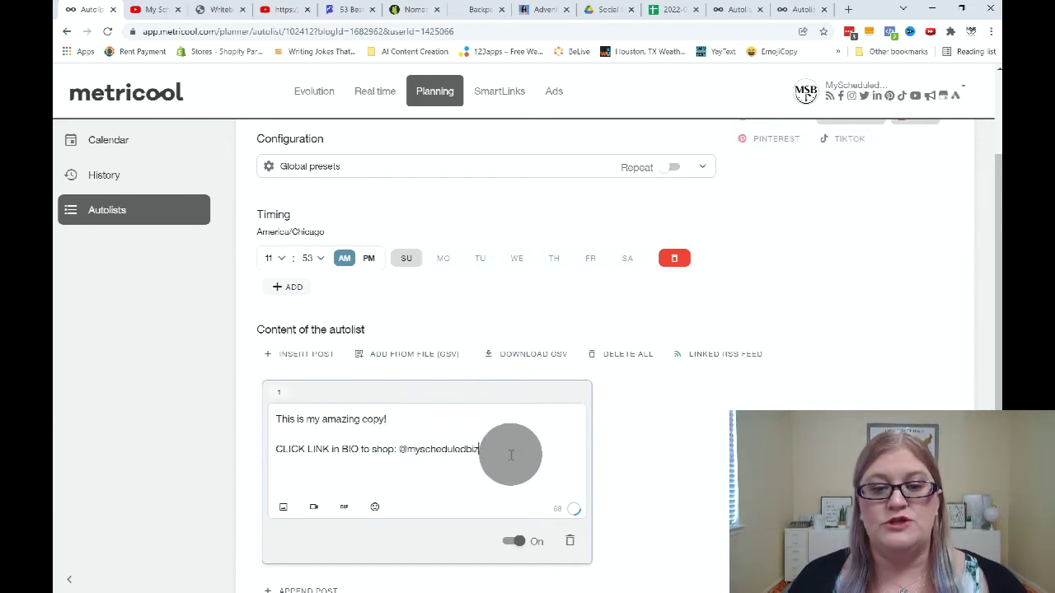
key("Return")
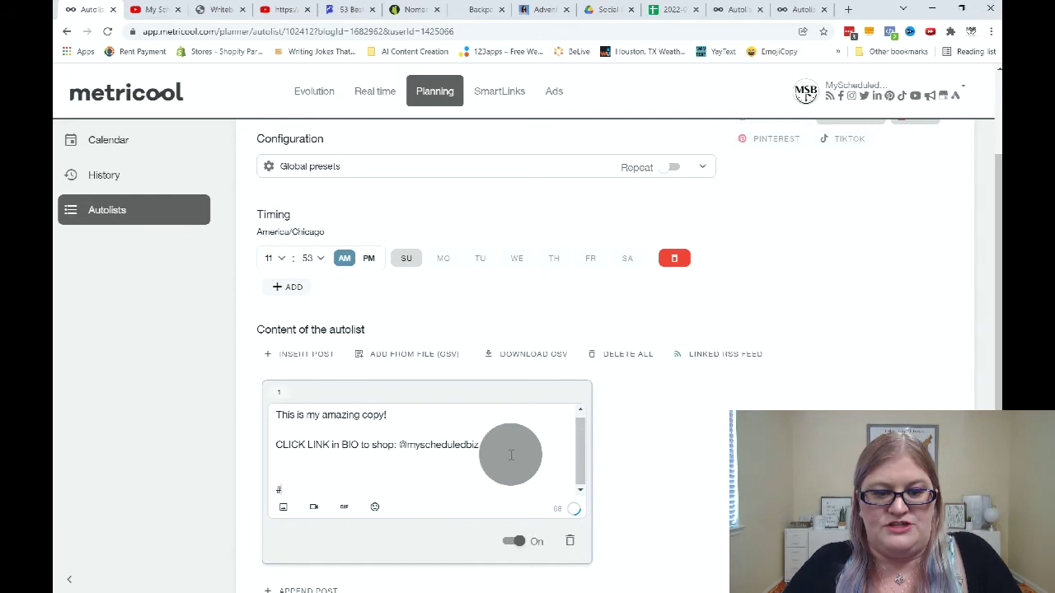
type("#hashtags")
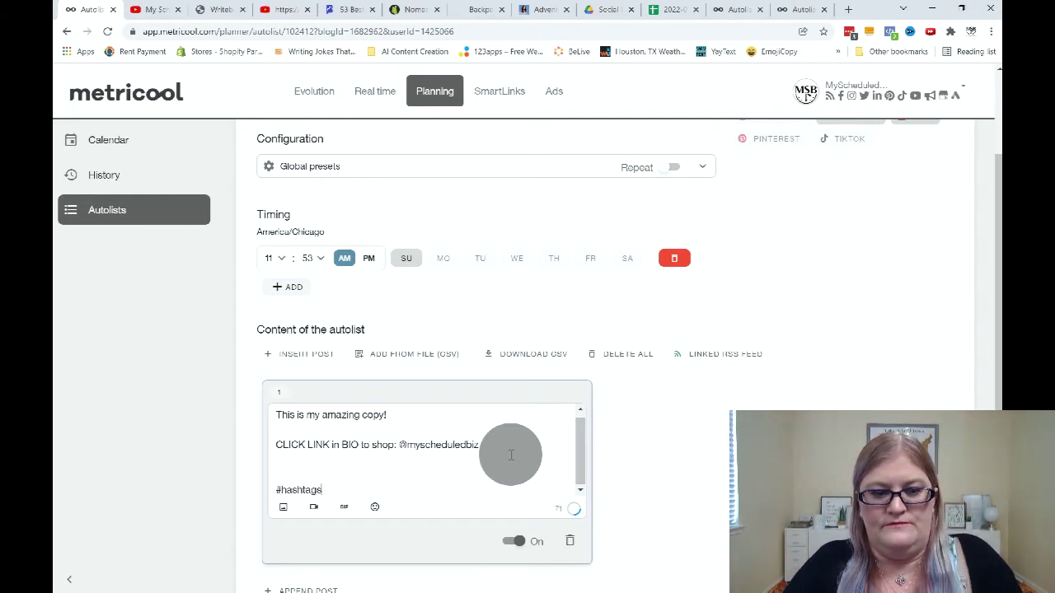
type(" here")
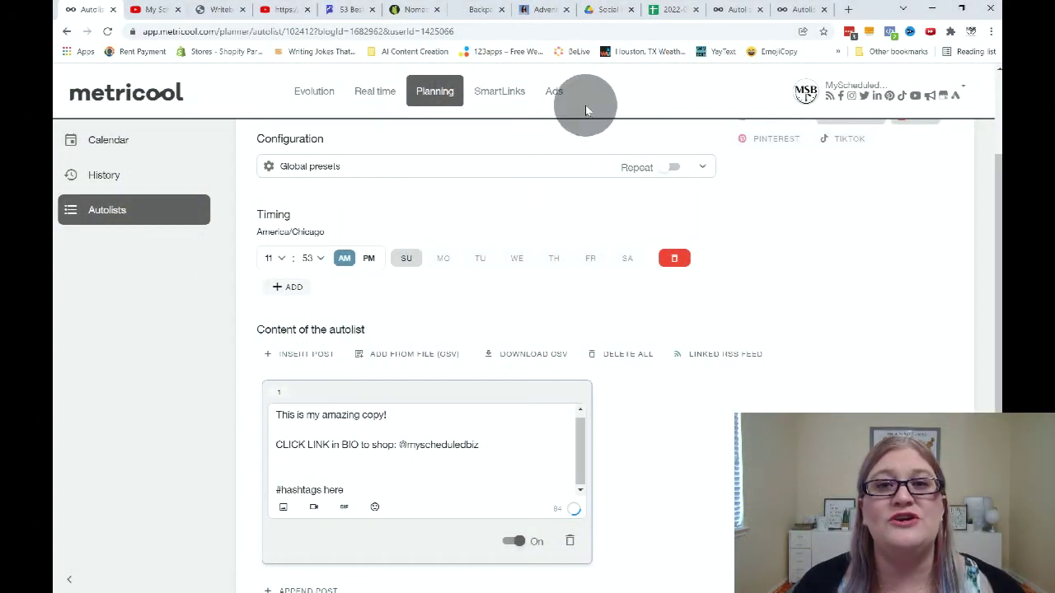
- Insert a grinning face emoji after the first sentence and attach a green flower Giphy GIF
scroll(529, 339, "down", 2)
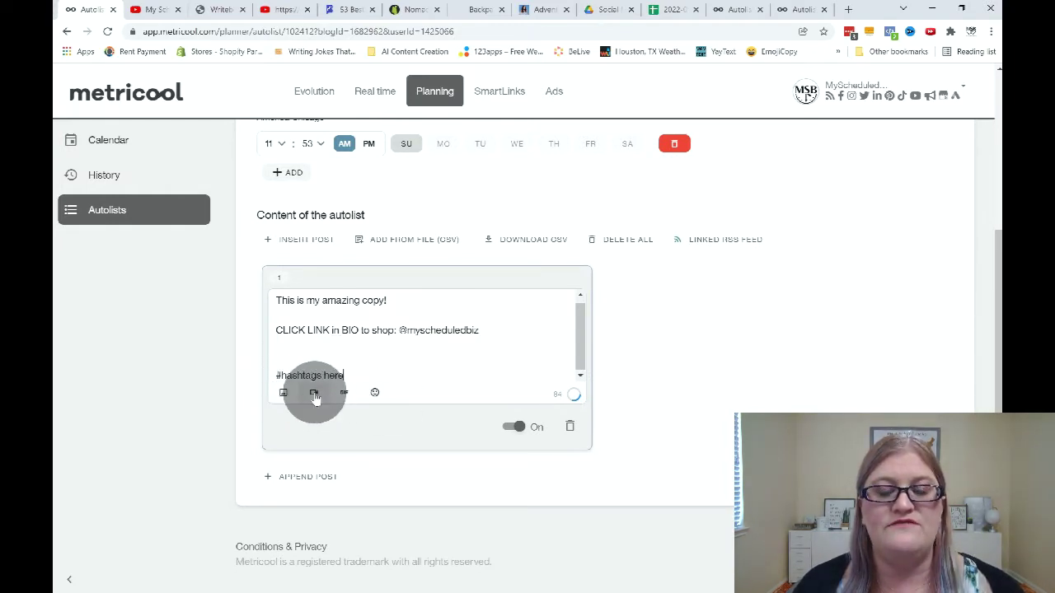
left_click(376, 397)
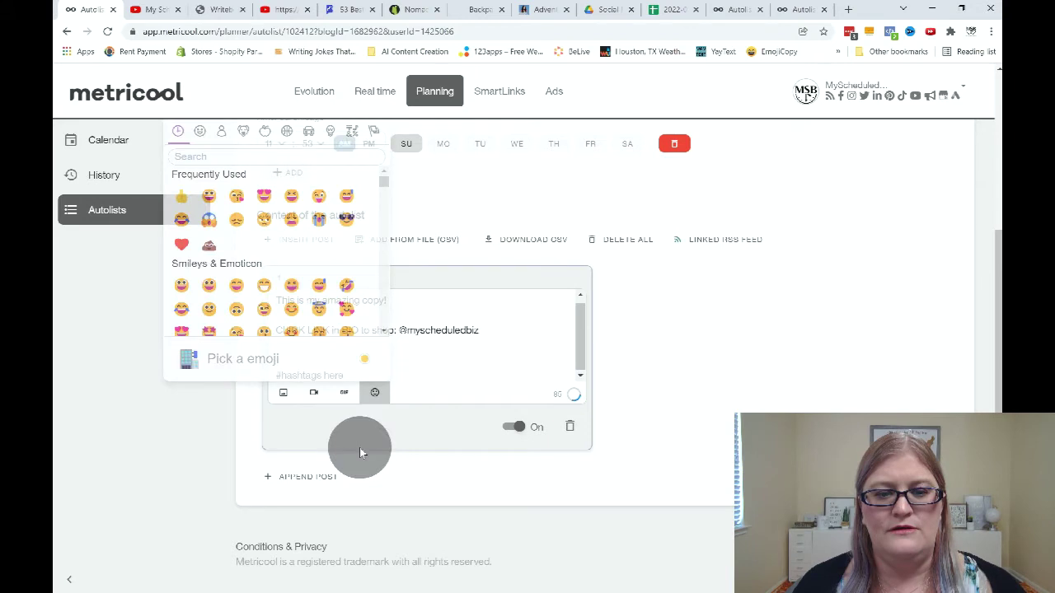
left_click(208, 198)
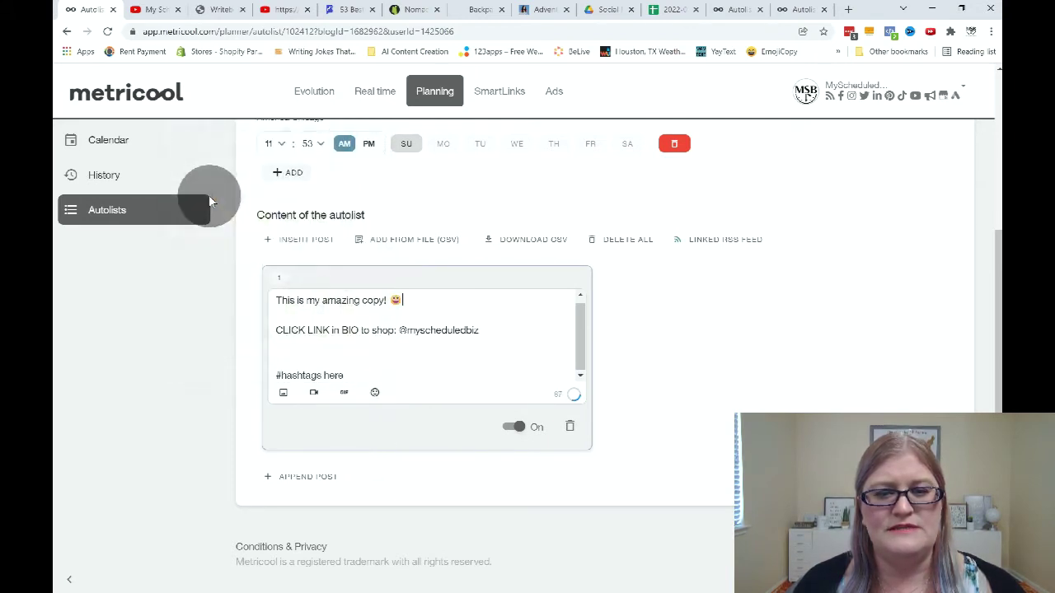
left_click(344, 393)
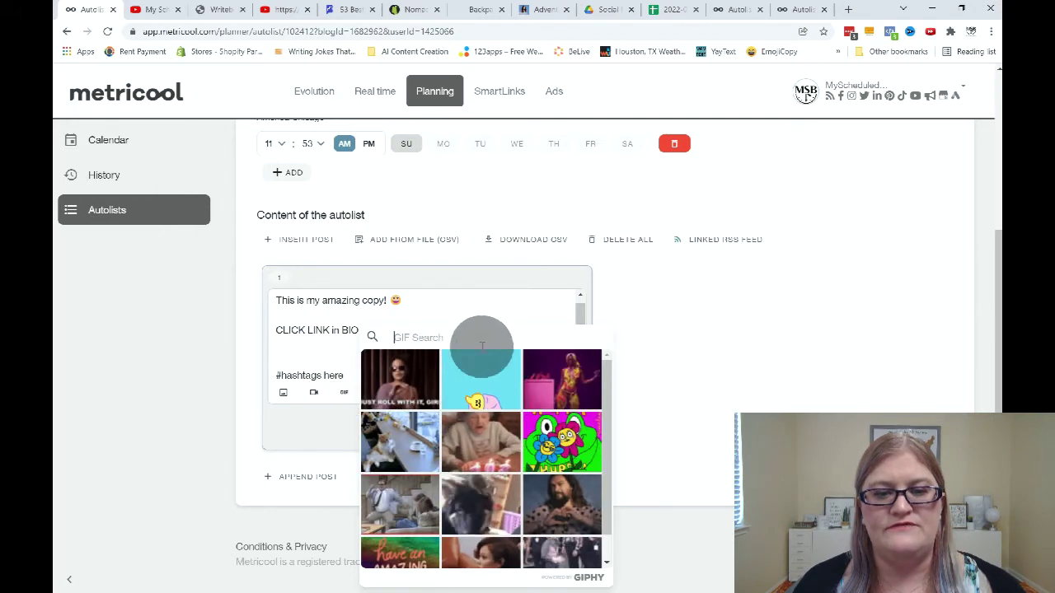
left_click(574, 447)
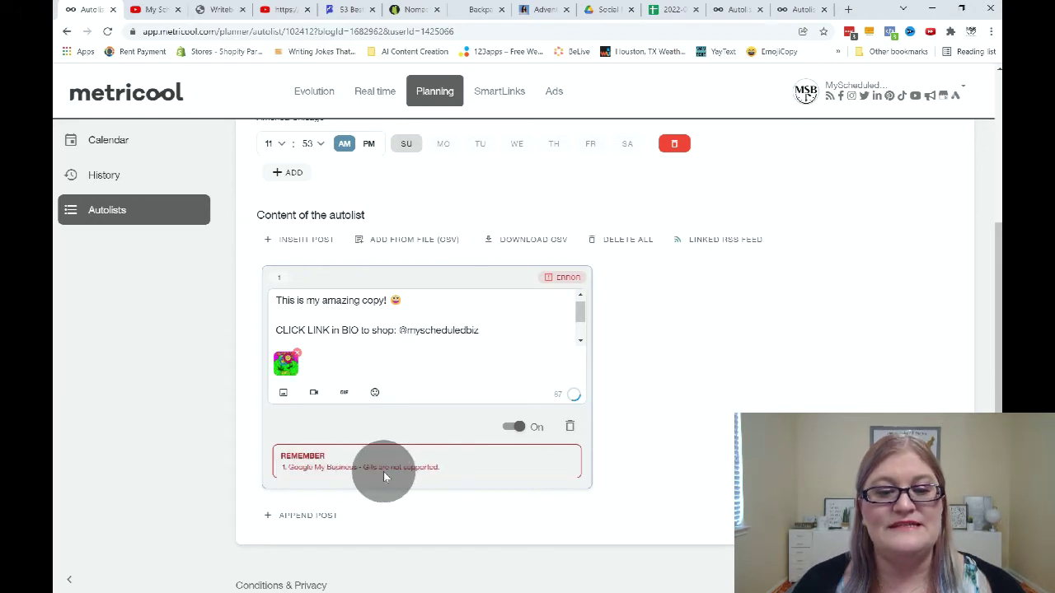
- Remove GMB from the autolist's publishing networks to clear the GIF error
scroll(633, 428, "up", 3)
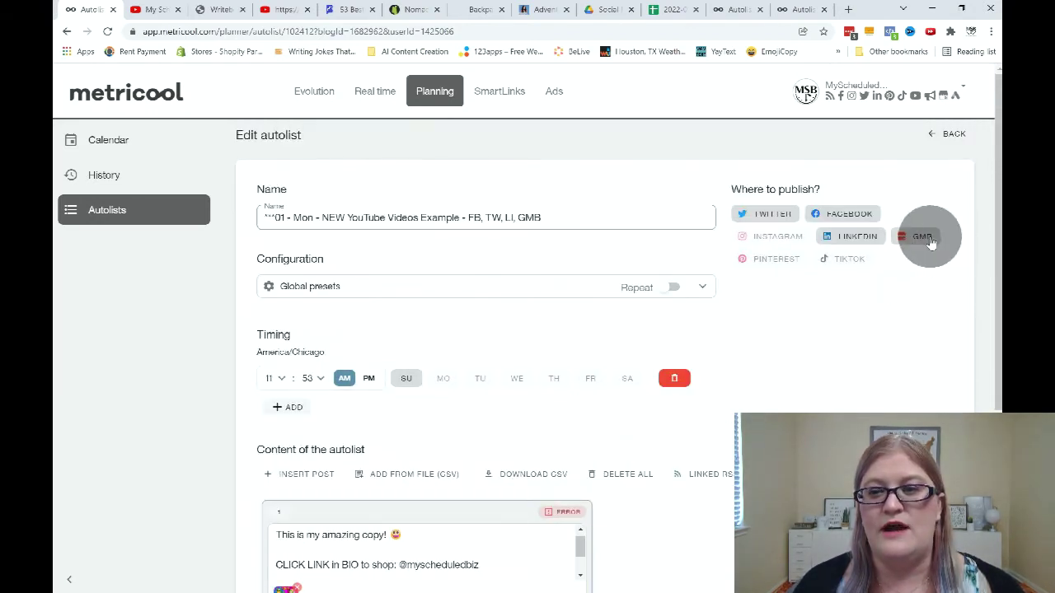
left_click(928, 239)
scroll(787, 379, "down", 3)
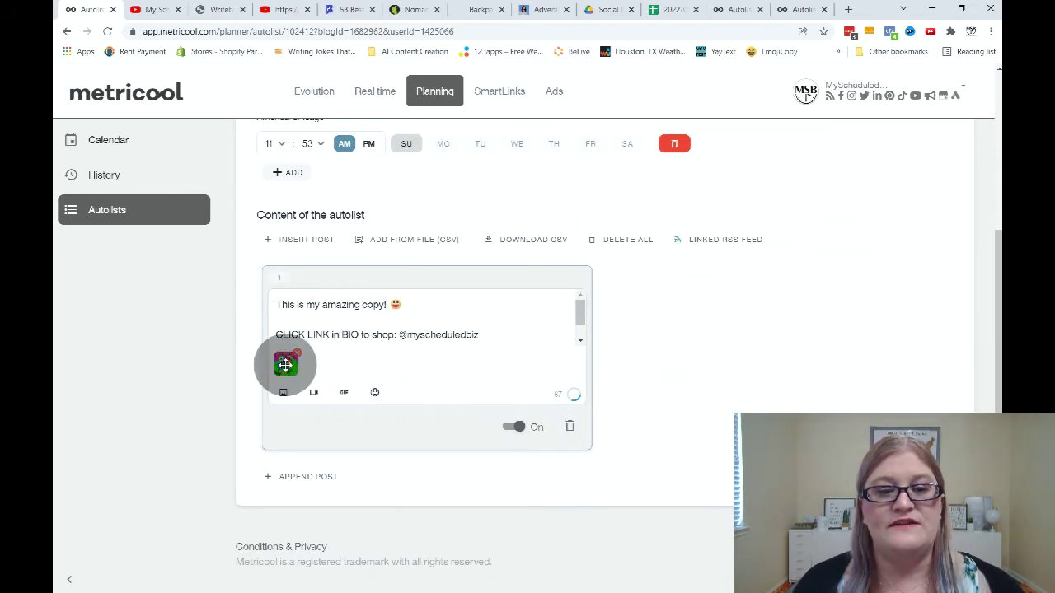
left_click_drag(313, 355, 400, 322)
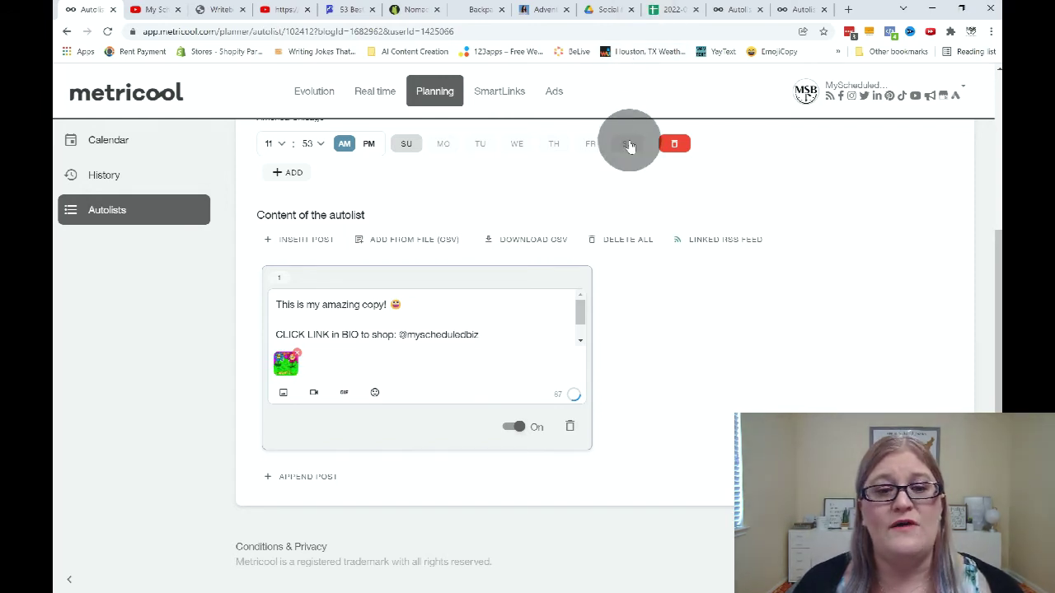
- Return to the Autolists table and reopen the first autolist to check its post
scroll(830, 233, "up", 3)
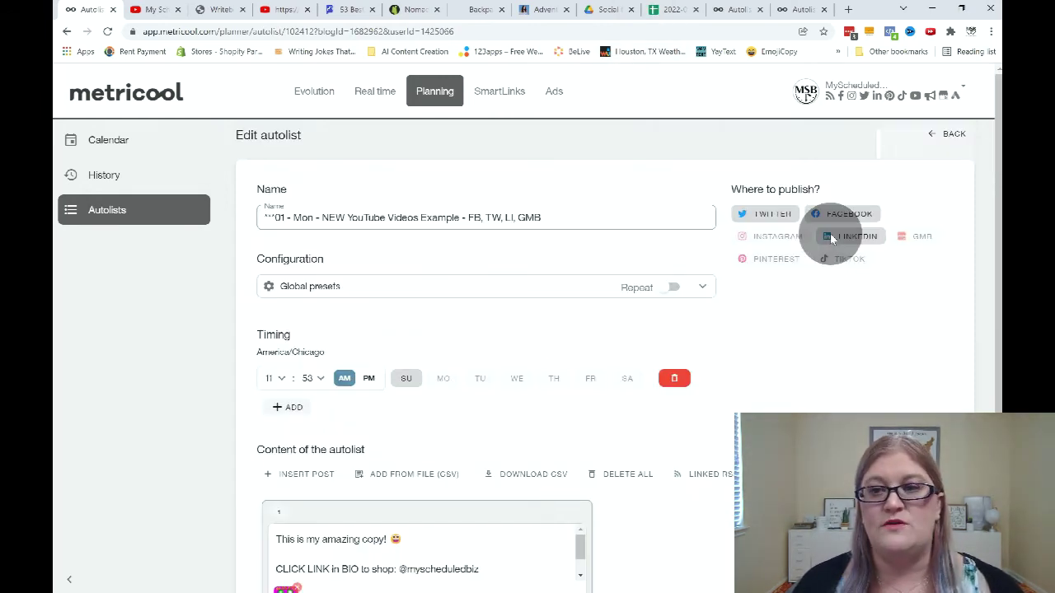
left_click(952, 135)
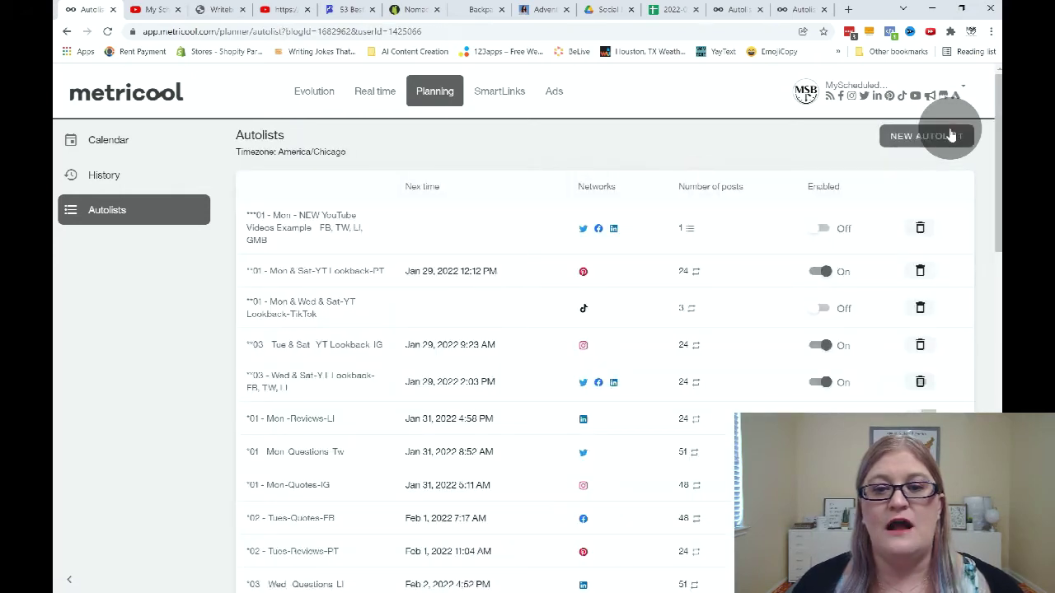
left_click(322, 238)
scroll(752, 427, "down", 2)
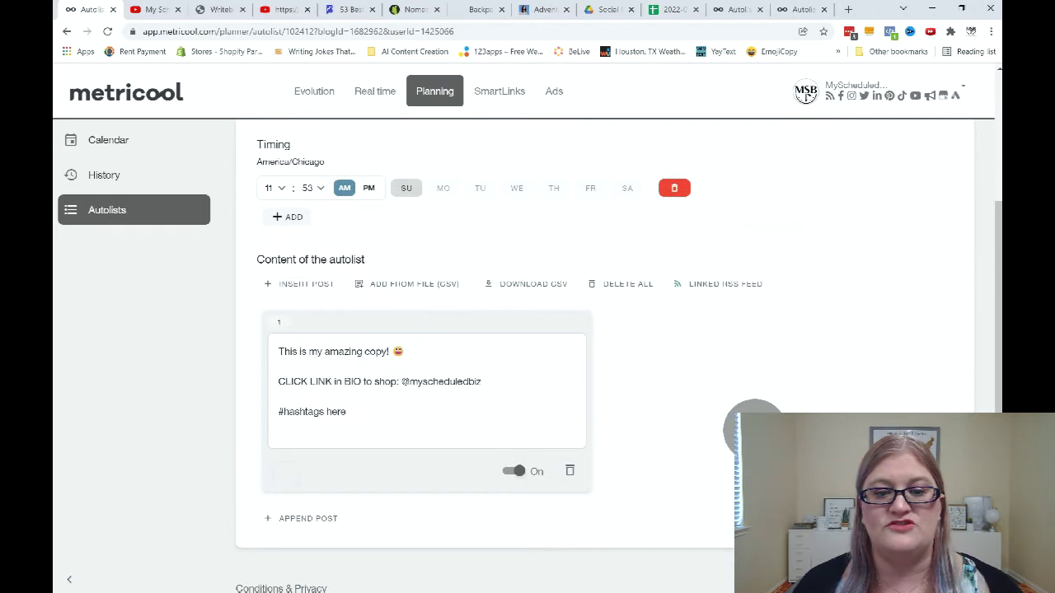
scroll(752, 427, "down", 1)
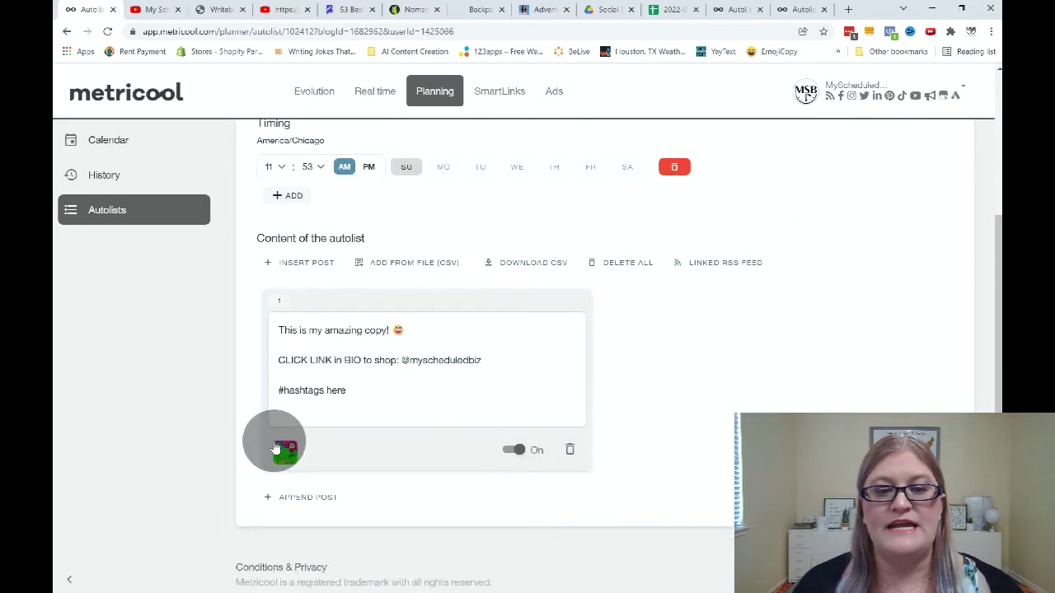